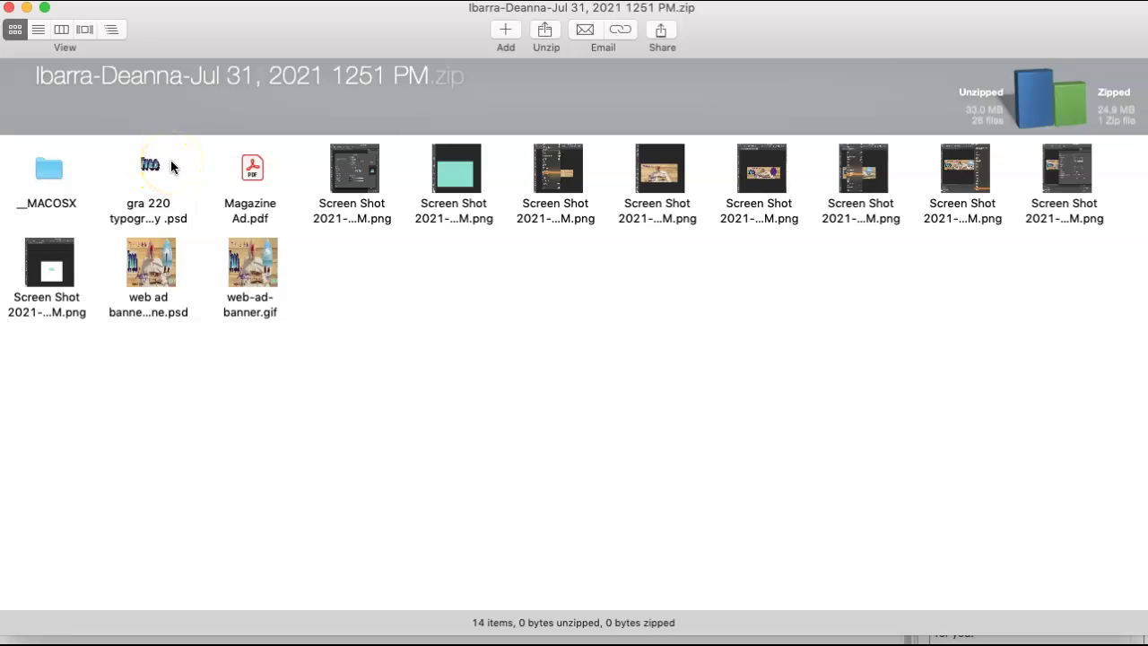
# Step: Select the web ad banner PSD file in the Archiver zip listing
pyautogui.click(162, 275)
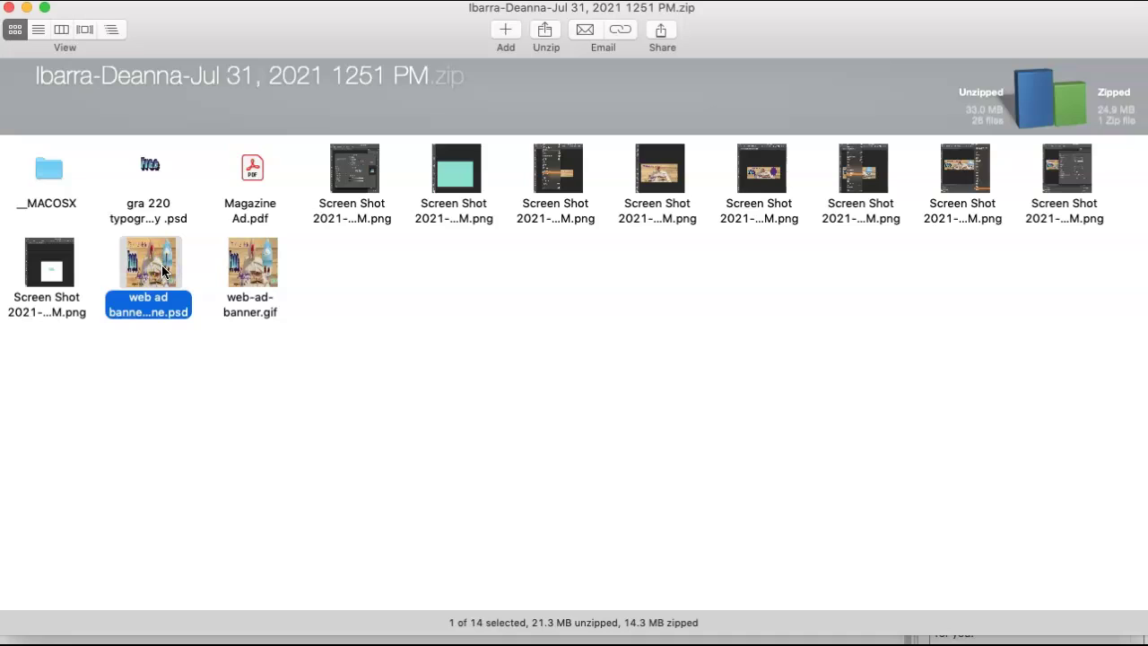
# Step: Open web ad banner headline.psd in Photoshop, keeping layers and updating text layers
pyautogui.doubleClick(164, 271)
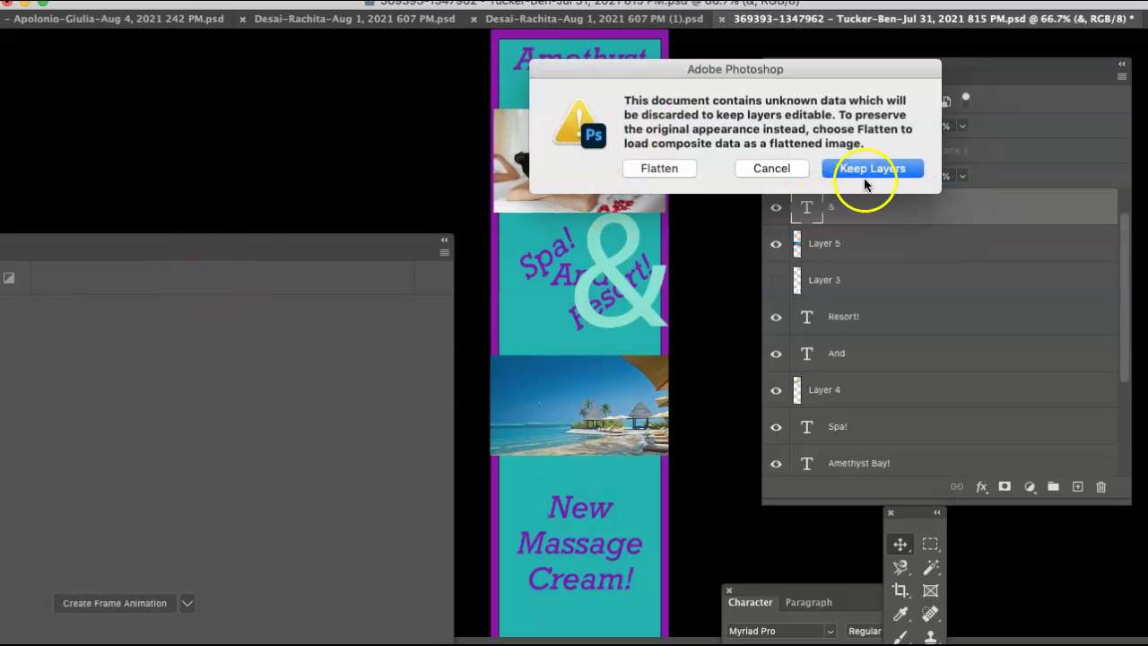
pyautogui.click(874, 172)
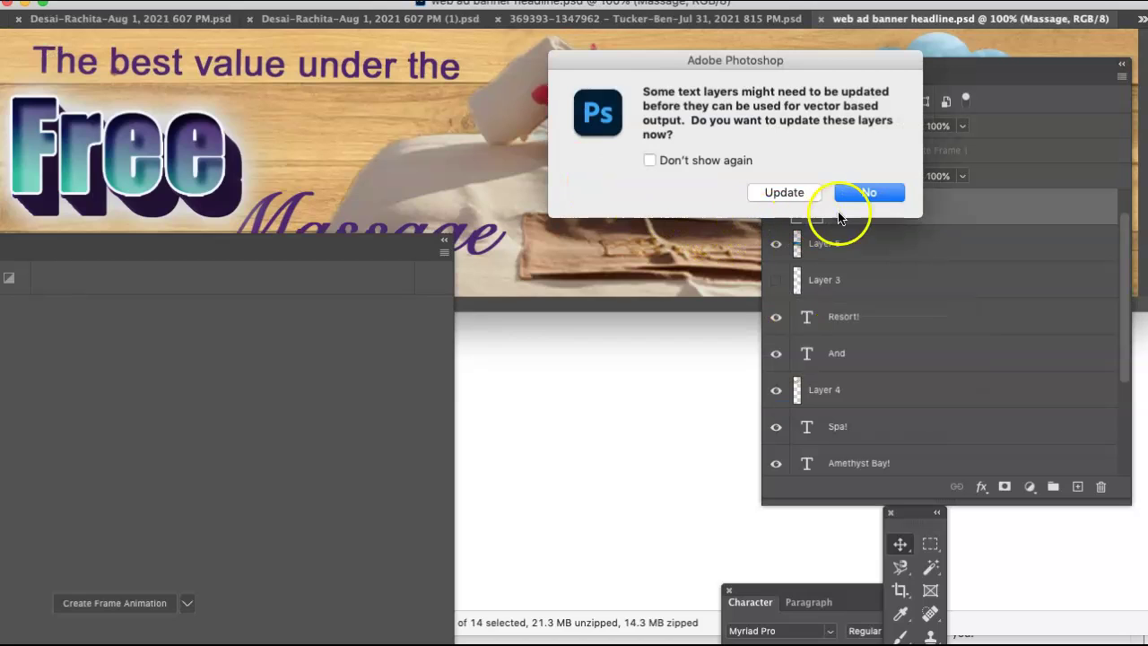
pyautogui.click(792, 192)
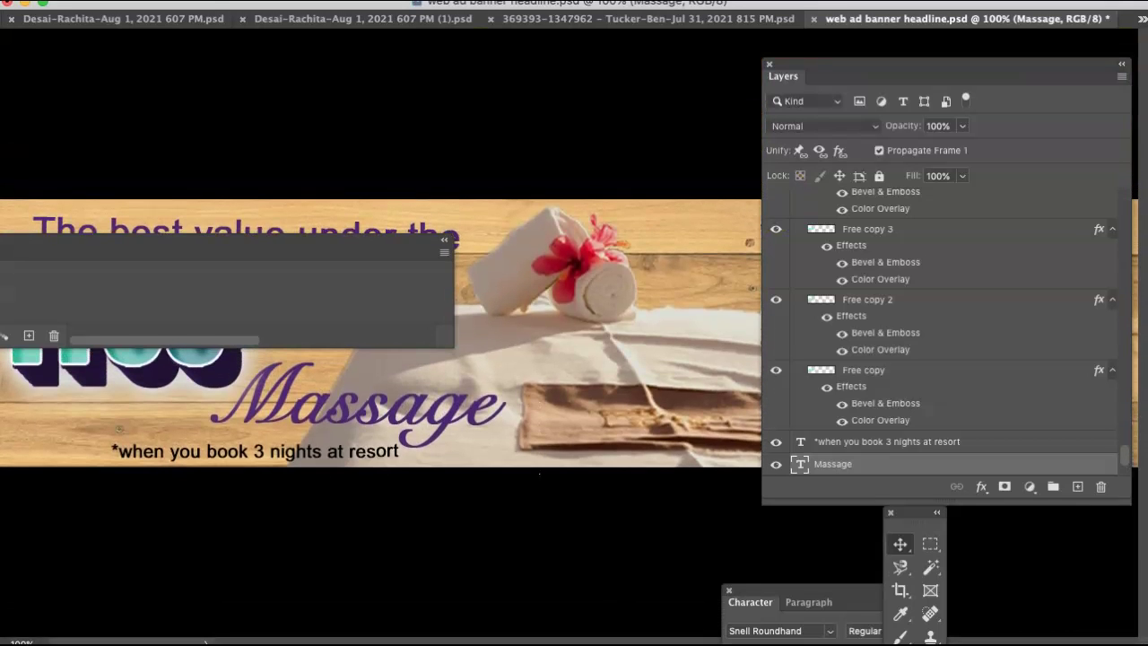
# Step: Move the Timeline below the banner, select frame 2, and hide Free copy, 2 and 3
pyautogui.moveTo(129, 249); pyautogui.dragTo(452, 424)
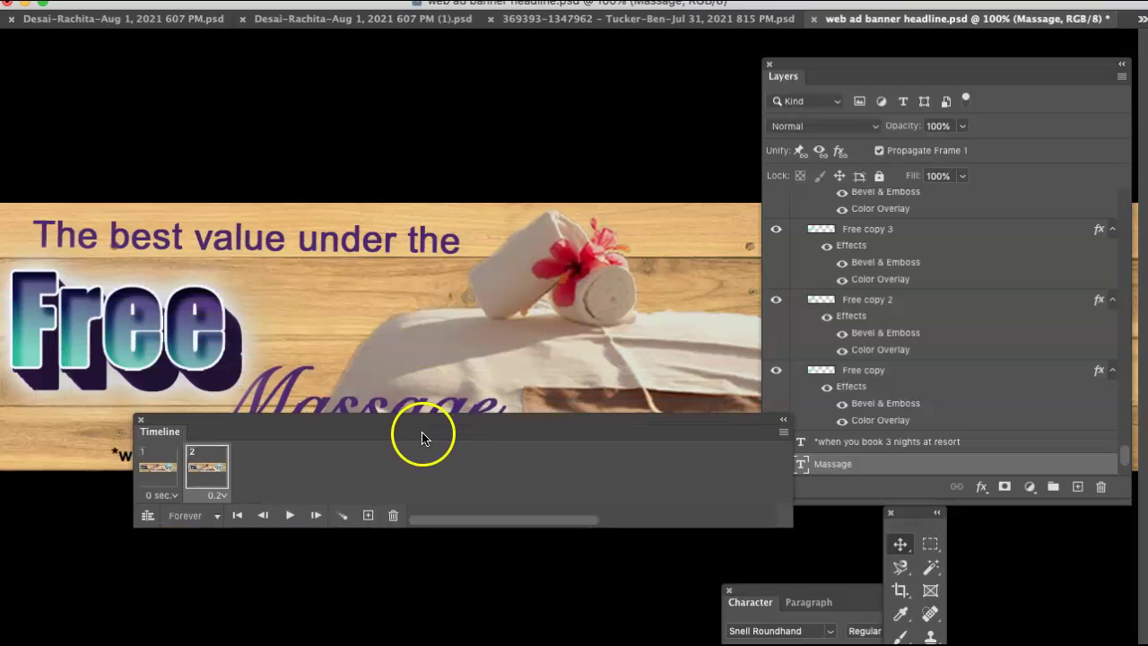
pyautogui.moveTo(329, 419); pyautogui.dragTo(394, 491)
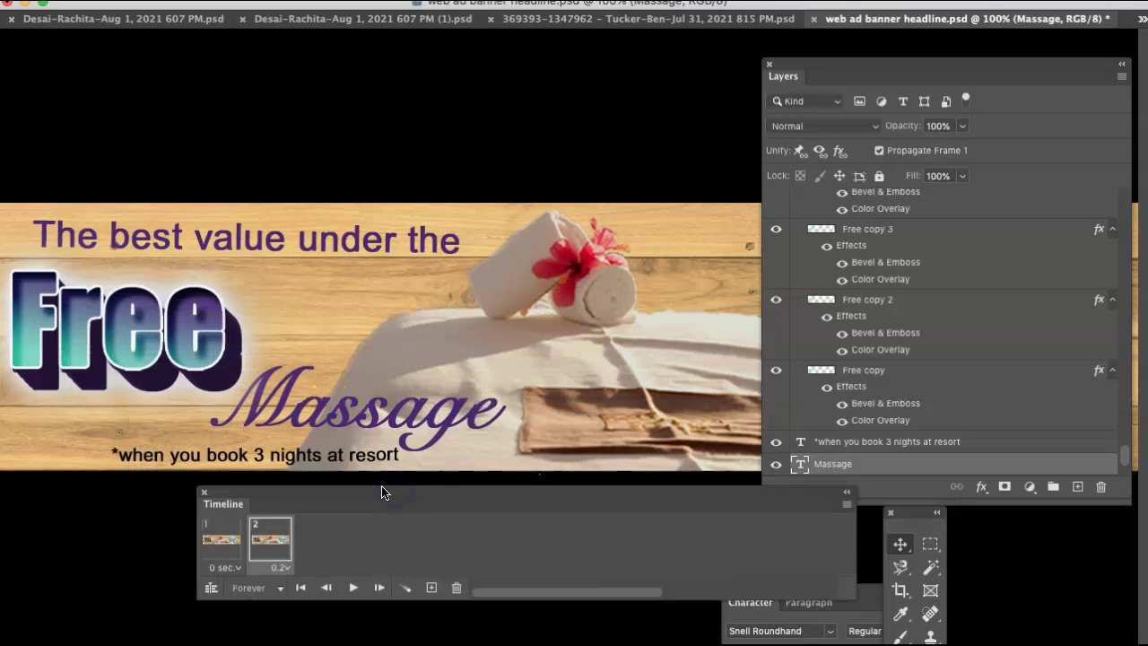
pyautogui.click(277, 545)
pyautogui.click(776, 300)
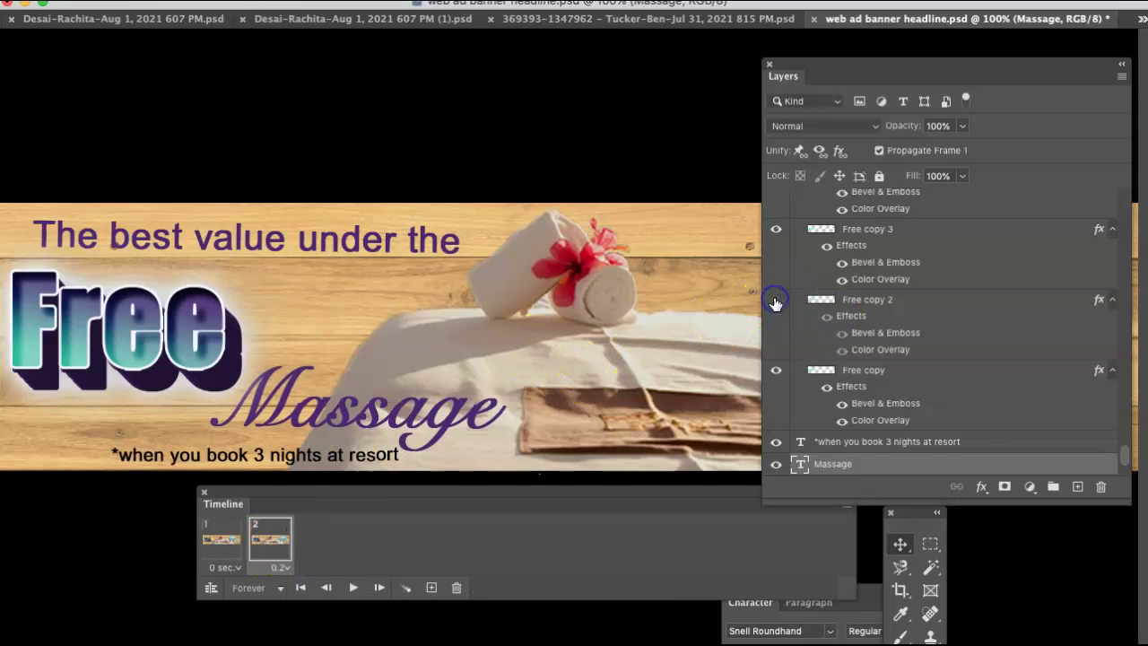
pyautogui.moveTo(775, 300); pyautogui.dragTo(779, 230)
pyautogui.click(777, 302)
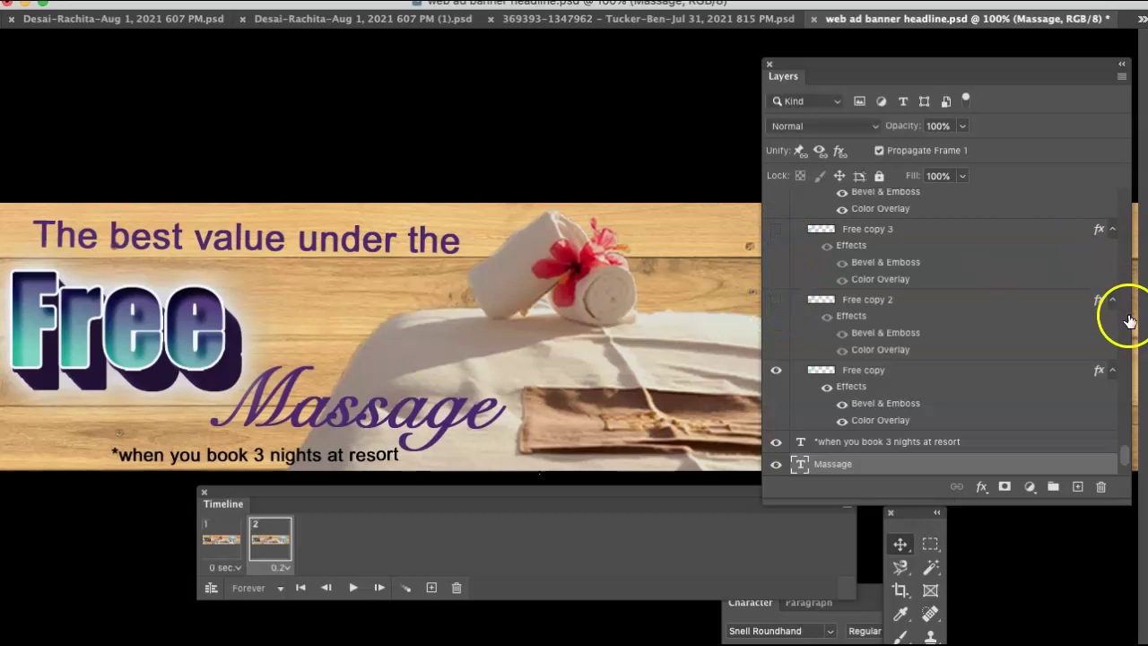
pyautogui.click(778, 374)
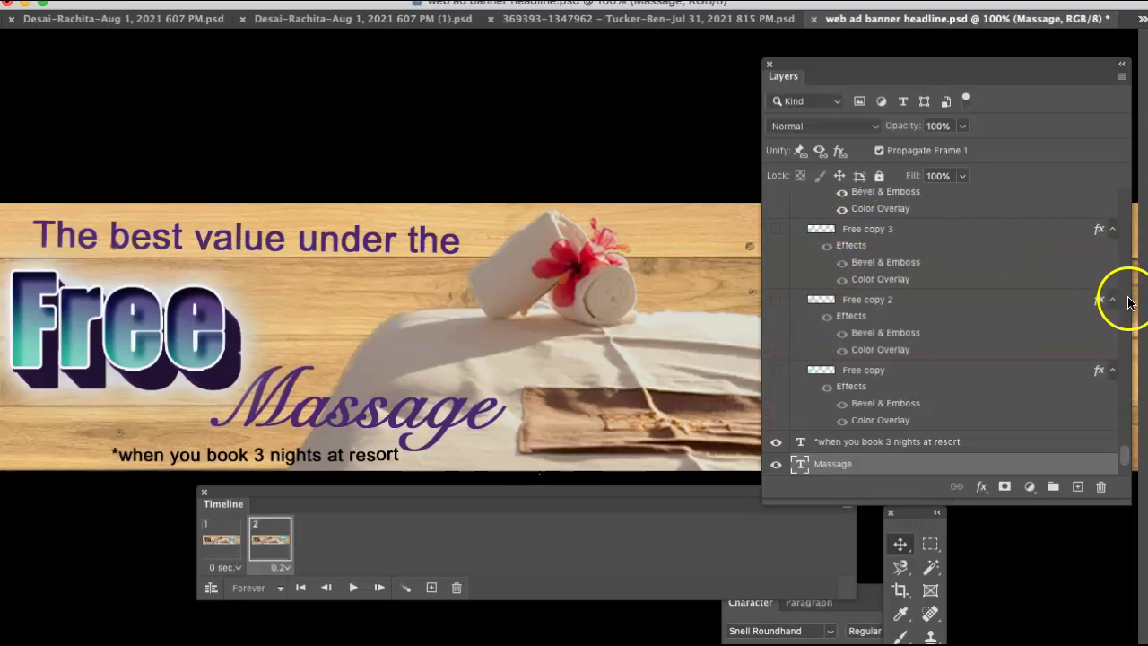
# Step: Hide Free copy 15–18 and Free copy 51 so the headline turns purple
pyautogui.click(1124, 446)
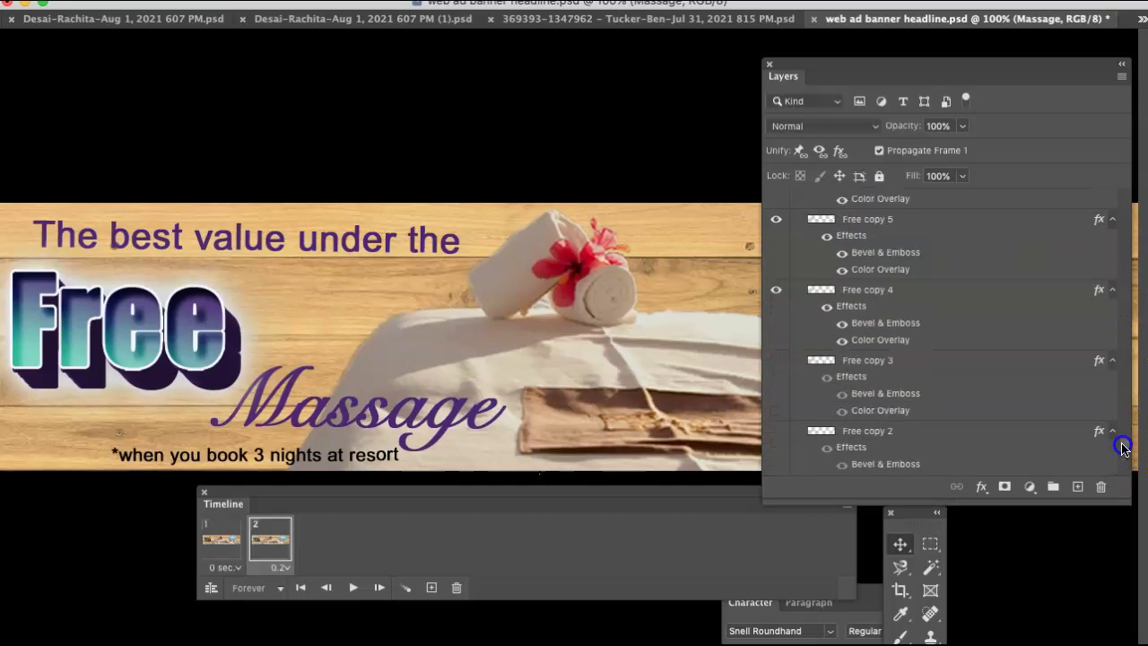
pyautogui.moveTo(1124, 447); pyautogui.dragTo(1133, 374)
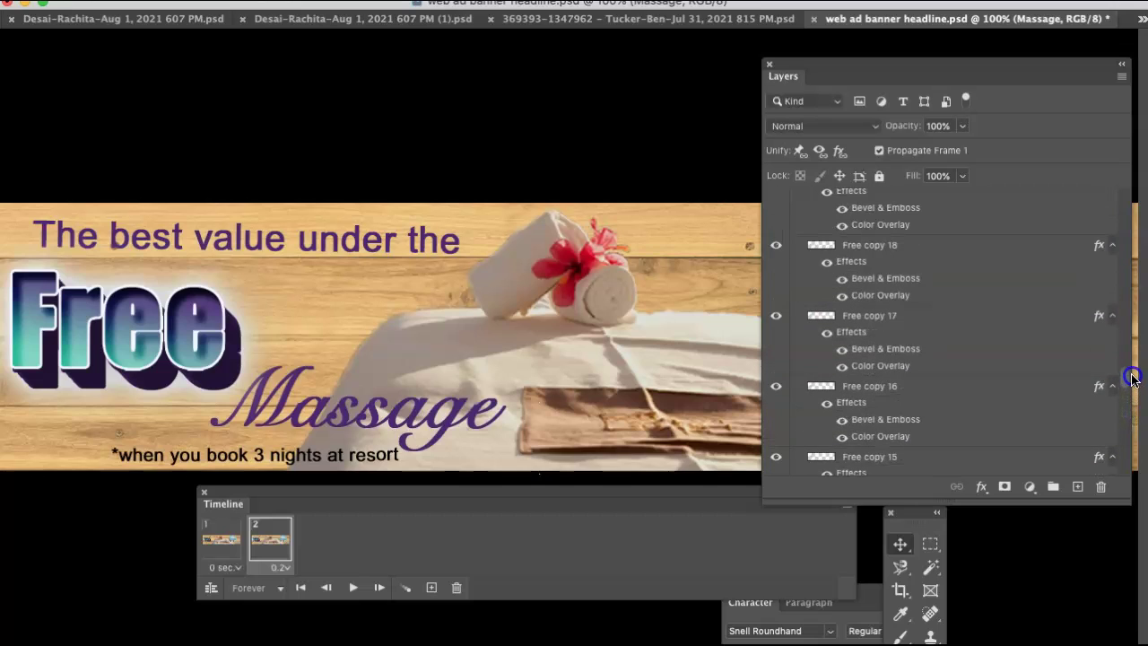
pyautogui.click(777, 245)
pyautogui.click(776, 316)
pyautogui.click(777, 386)
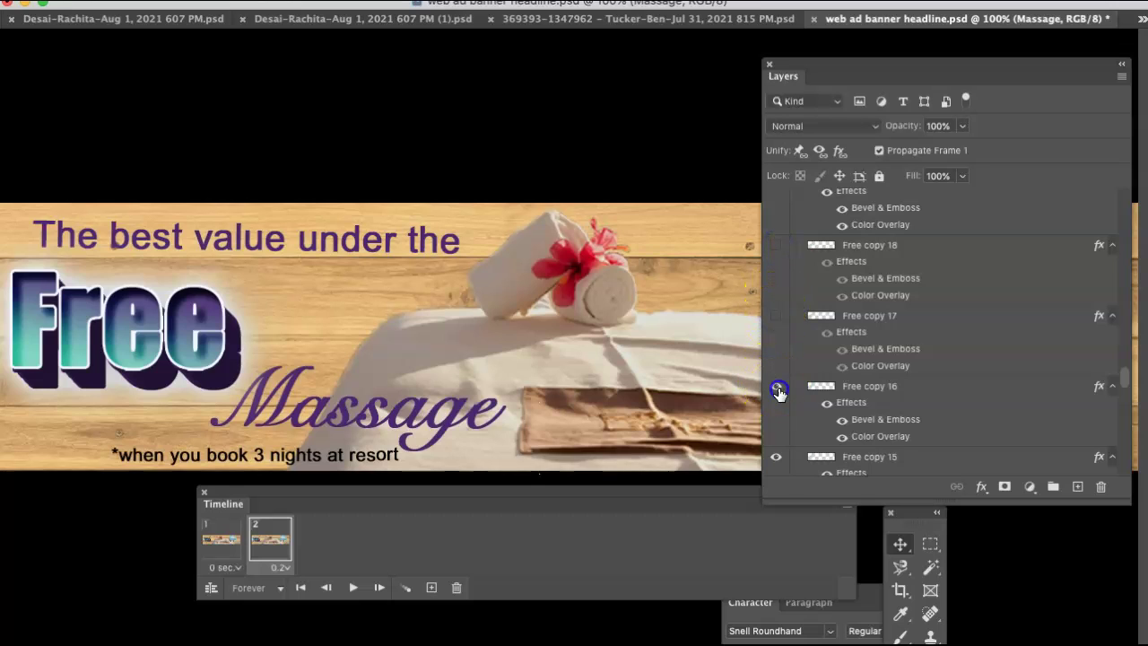
pyautogui.click(776, 457)
pyautogui.moveTo(1125, 381); pyautogui.dragTo(1144, 204)
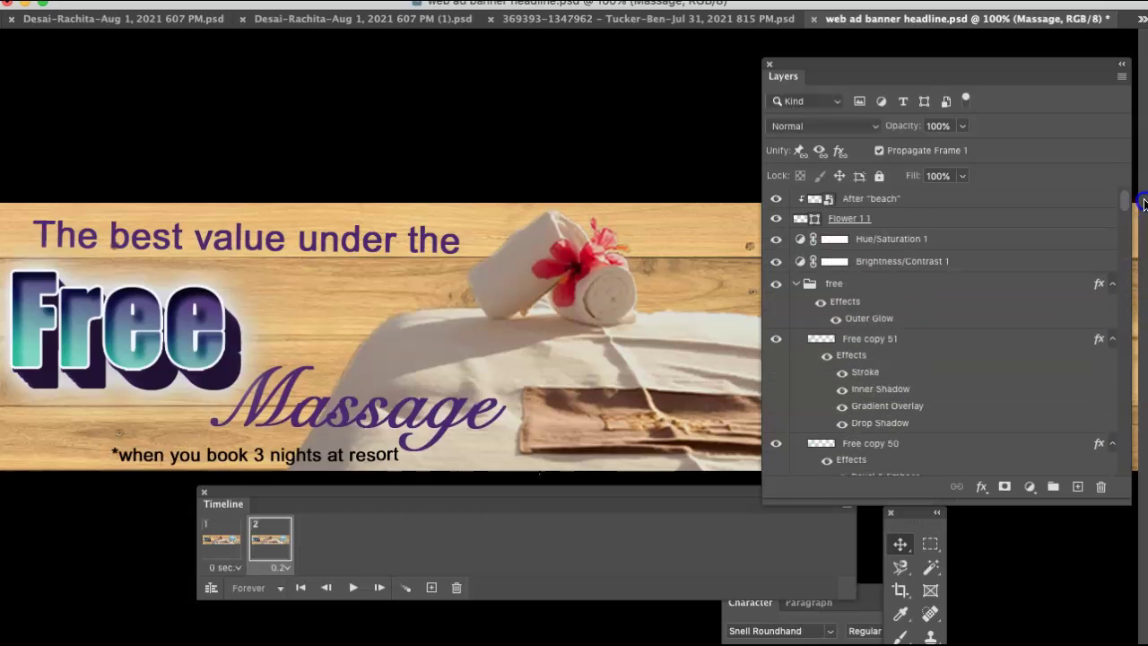
pyautogui.click(777, 340)
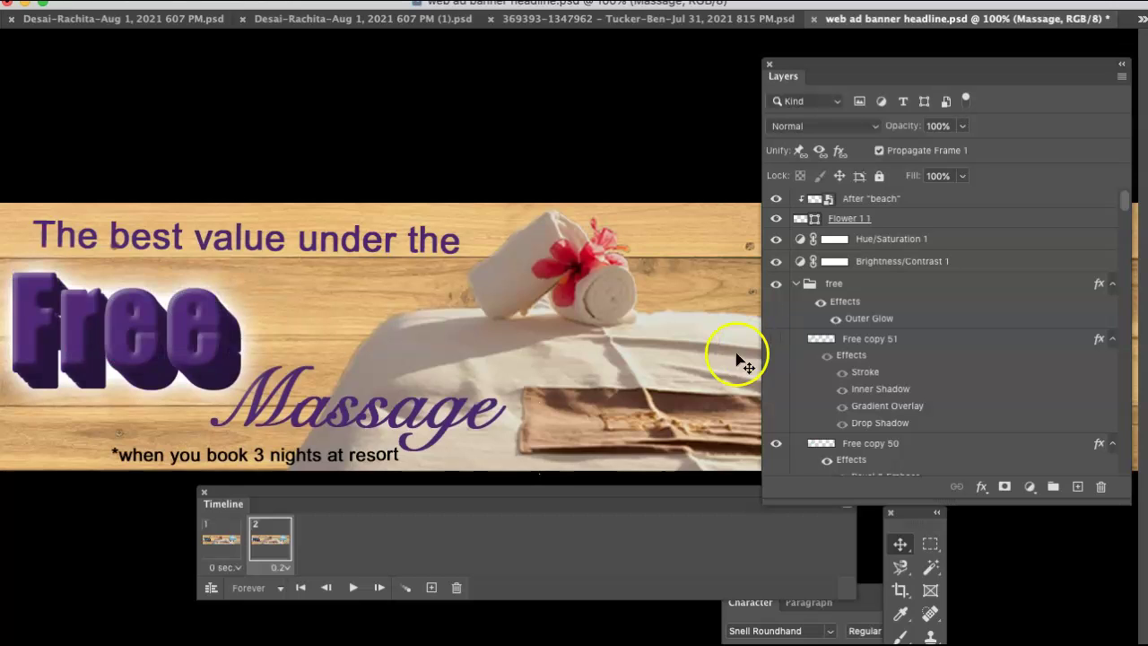
# Step: Tween frames 1 and 2, adding 5 in-between frames
pyautogui.click(226, 543)
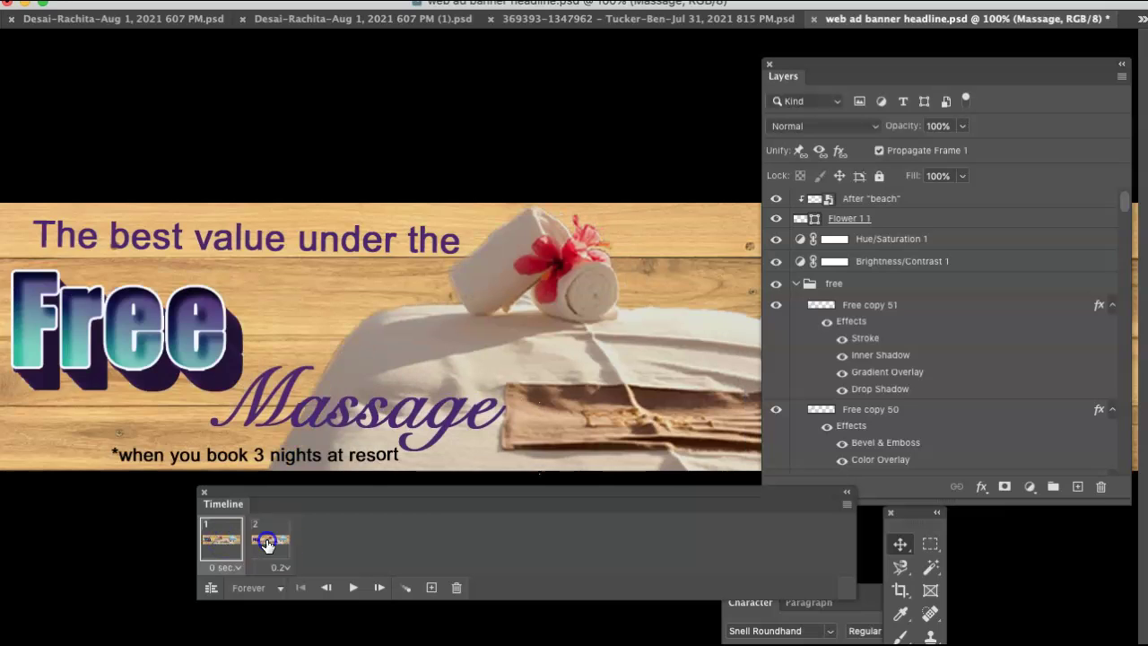
pyautogui.click(314, 563)
pyautogui.click(405, 588)
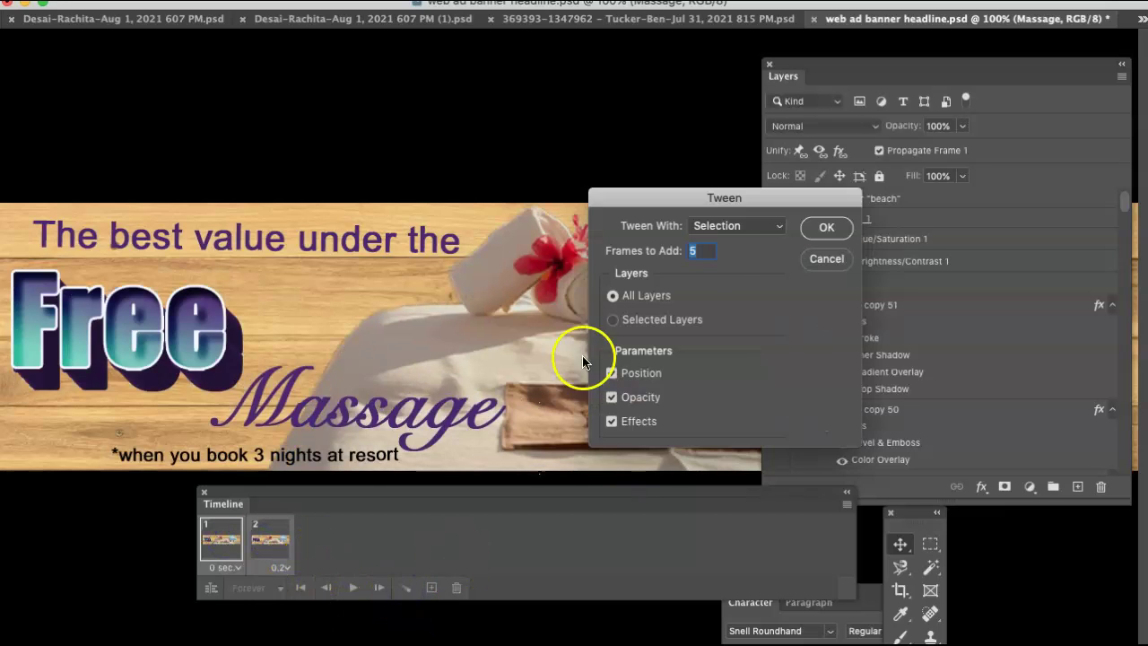
pyautogui.click(820, 226)
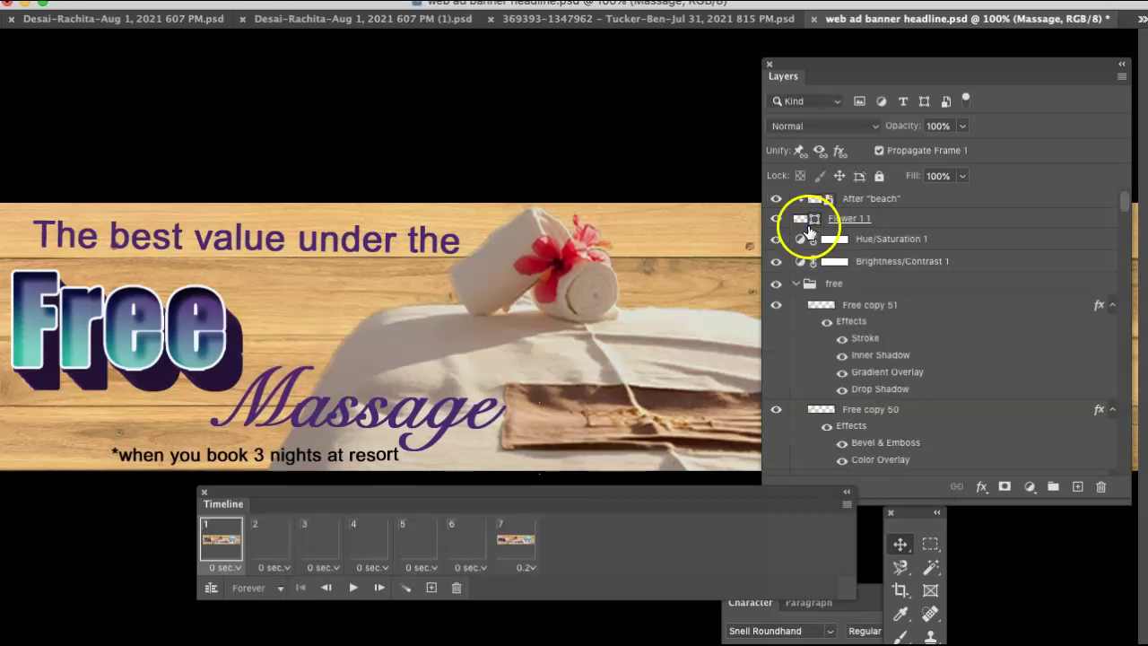
# Step: Set the tweened frames' delay to 0.2 seconds
pyautogui.click(270, 541)
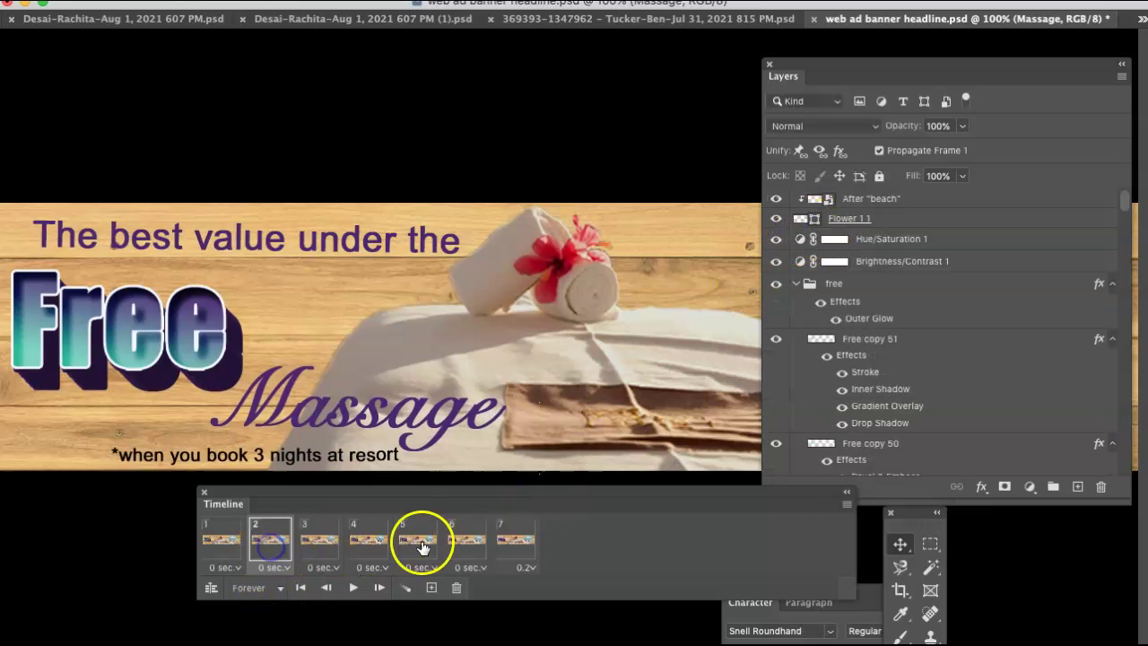
pyautogui.click(421, 543)
pyautogui.click(467, 542)
pyautogui.click(271, 568)
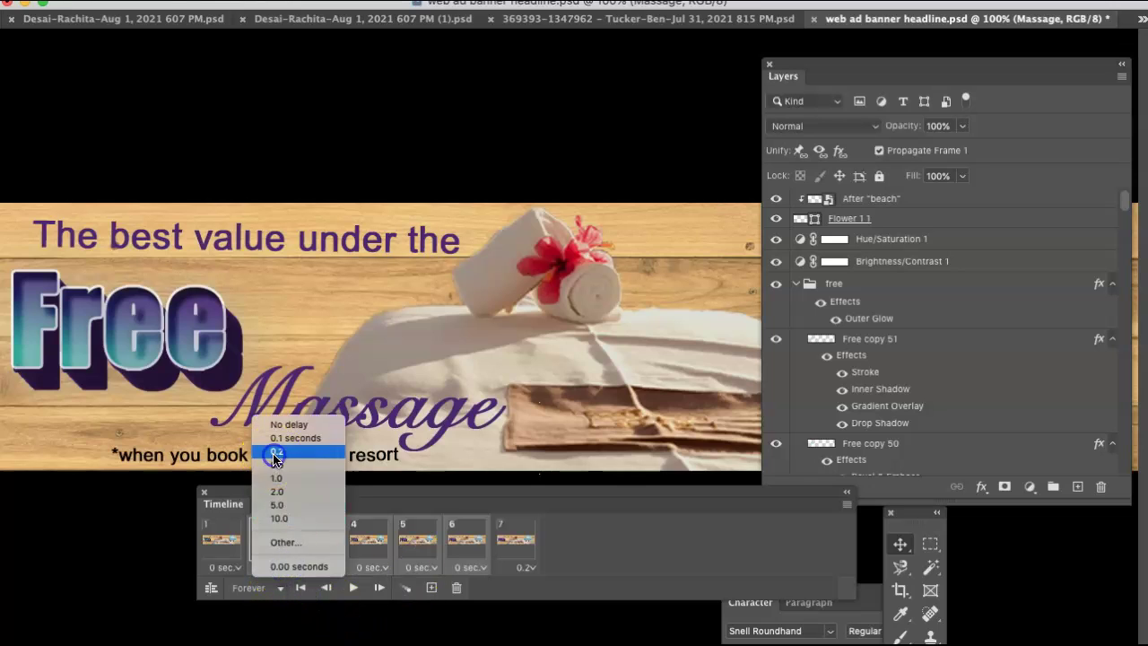
pyautogui.click(274, 452)
# Step: Play the animation from frame 1 and close the Layers panel to reveal the full banner
pyautogui.click(300, 589)
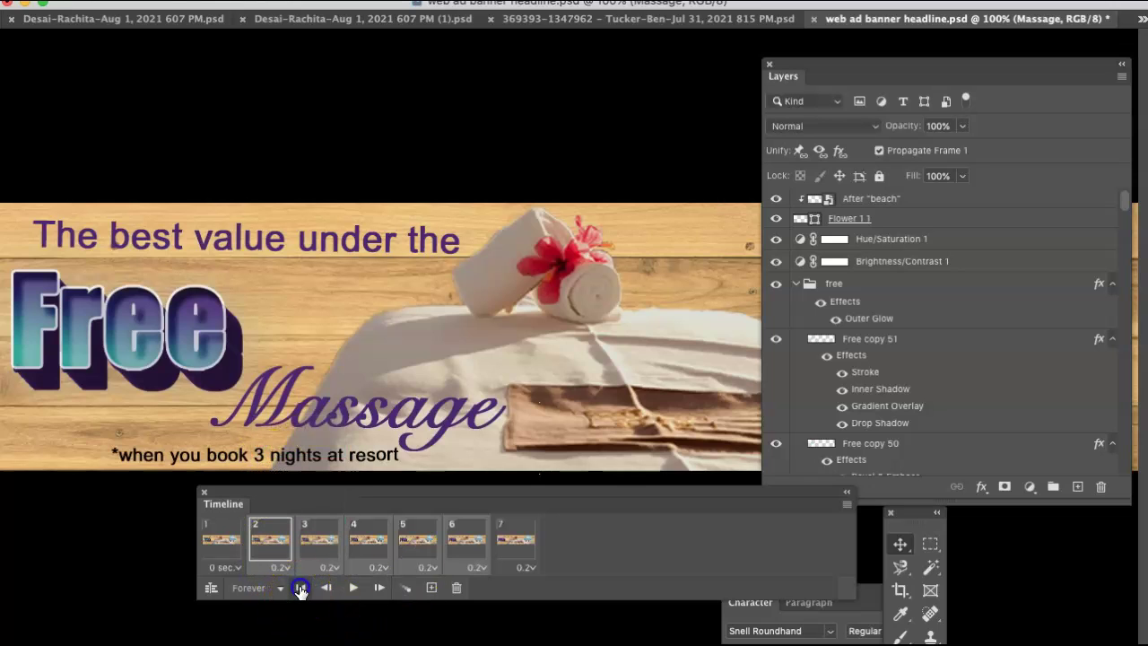
pyautogui.click(353, 588)
pyautogui.moveTo(810, 63); pyautogui.dragTo(1147, 62)
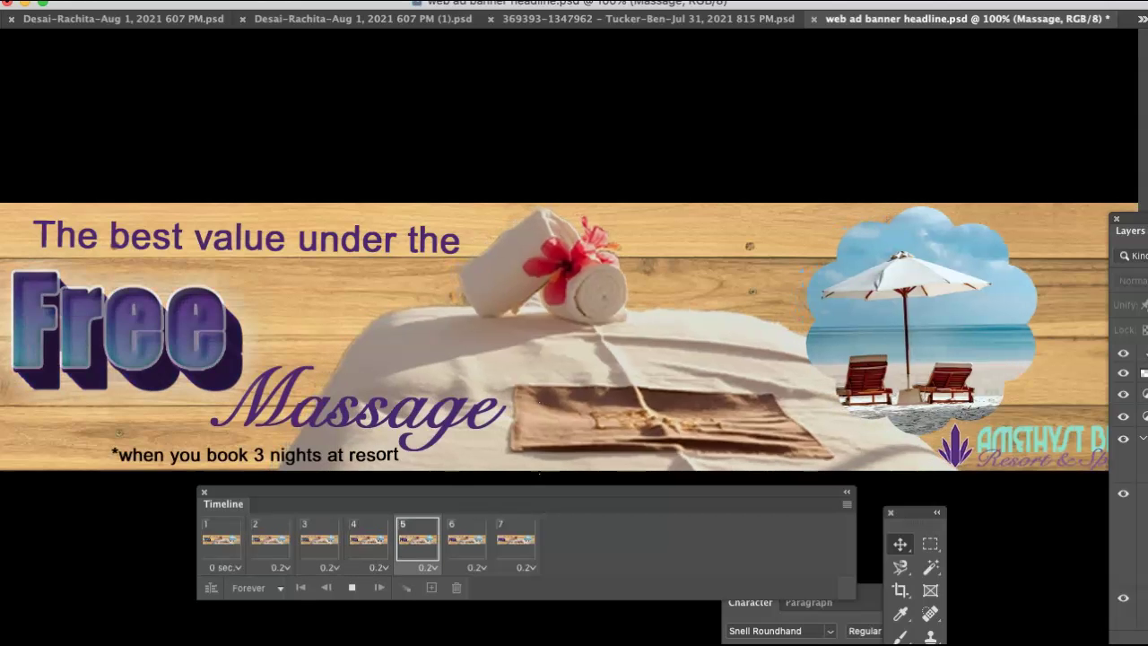
pyautogui.click(1116, 218)
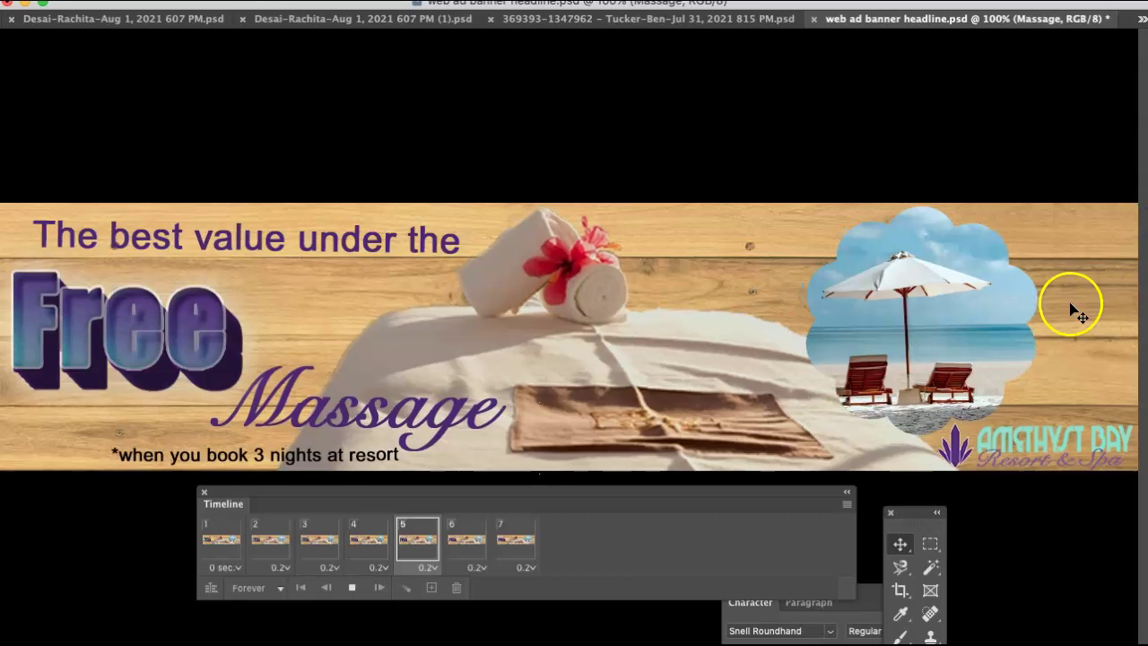